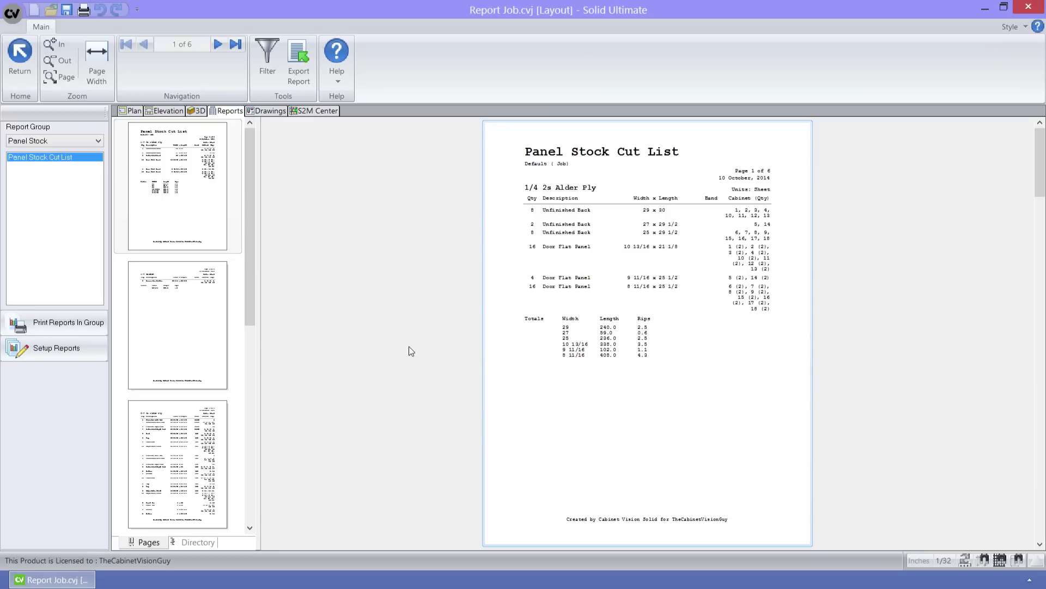
Browse the Panel Stock Cut List preview to pages 3, 1, then page 2 (1/4 Tandem).
click(195, 435)
click(160, 226)
click(181, 337)
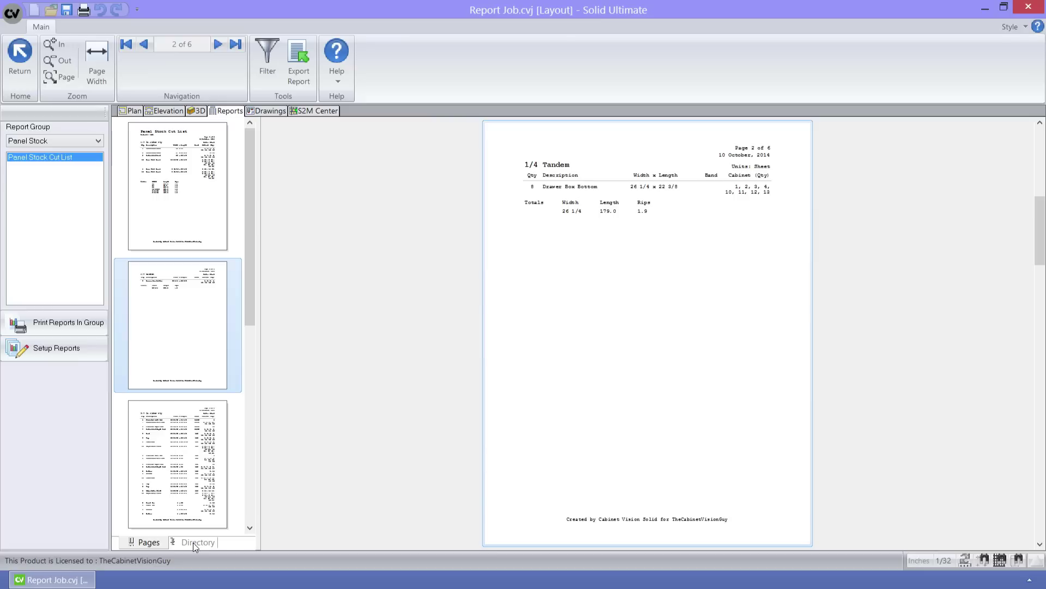
In the Directory list, jump to the 5/8 Tandem section, then back to 1/4 2s Alder Ply.
click(195, 544)
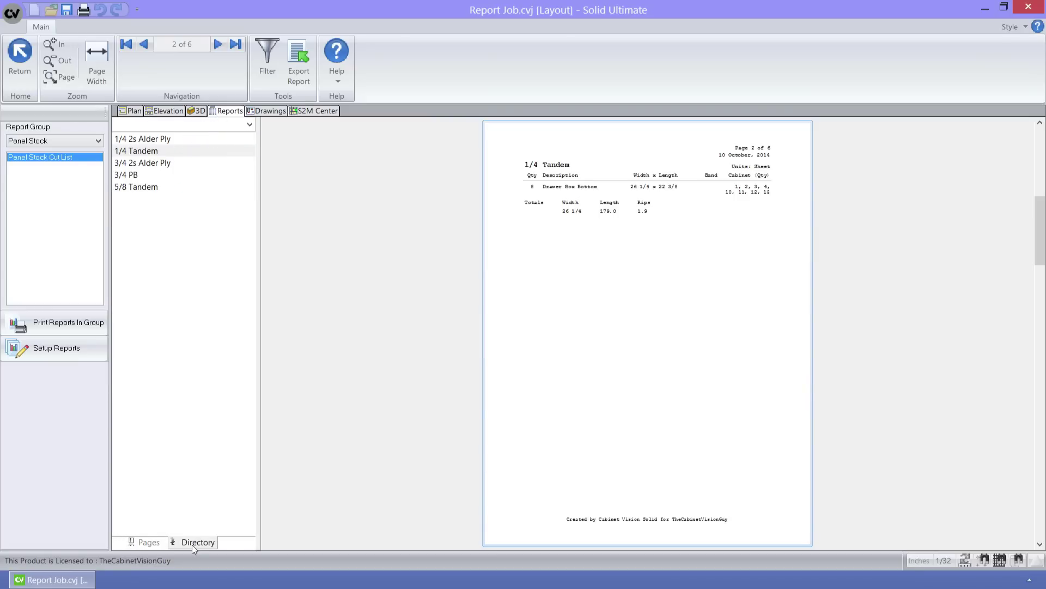
click(144, 188)
click(150, 140)
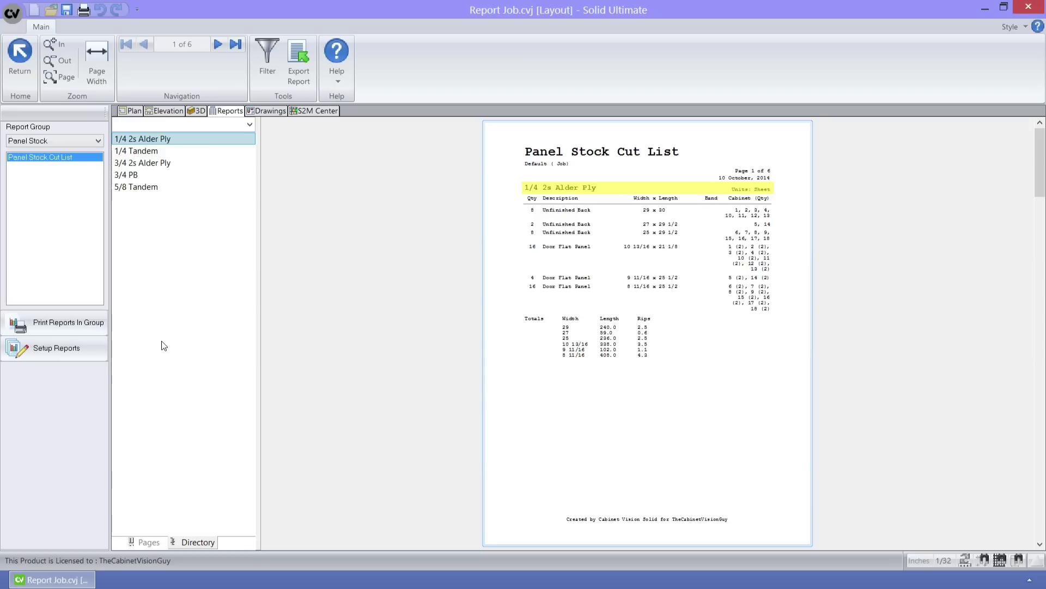
Bring up the Print Options for the Panel Stock Cut List.
click(84, 10)
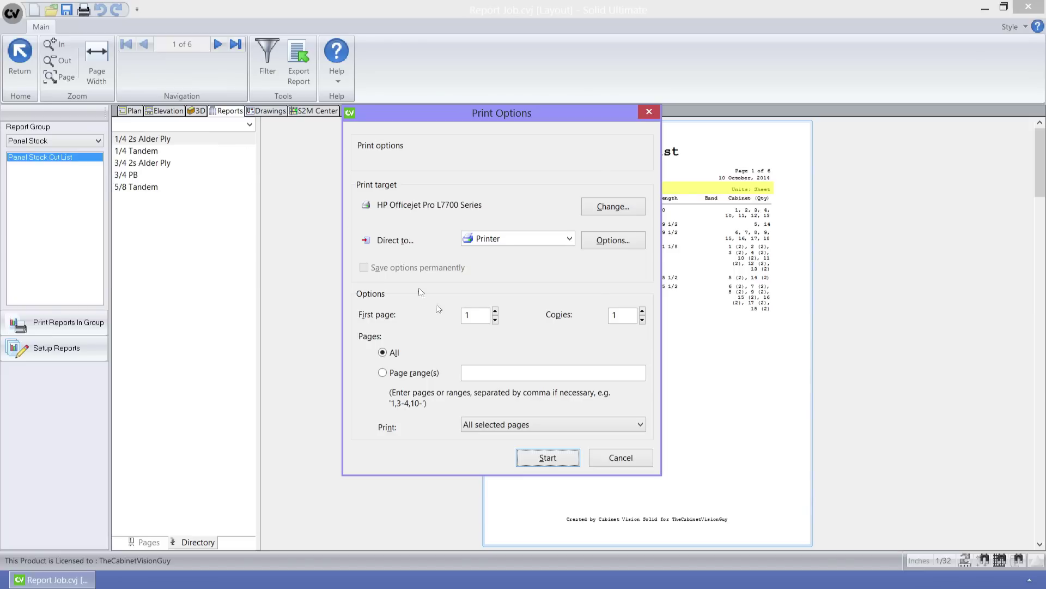
click(609, 459)
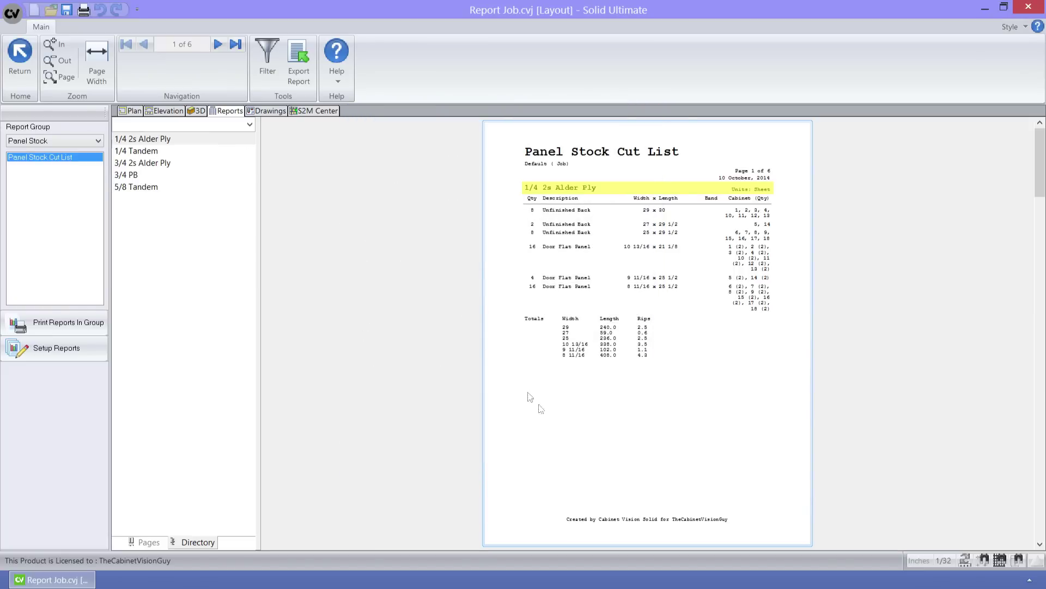
click(307, 85)
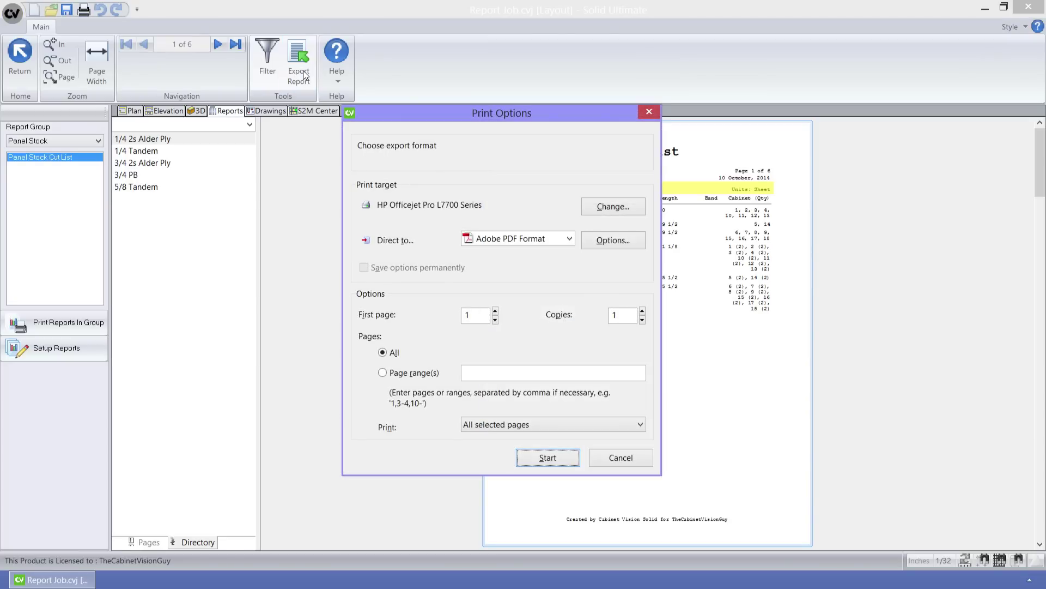
click(569, 240)
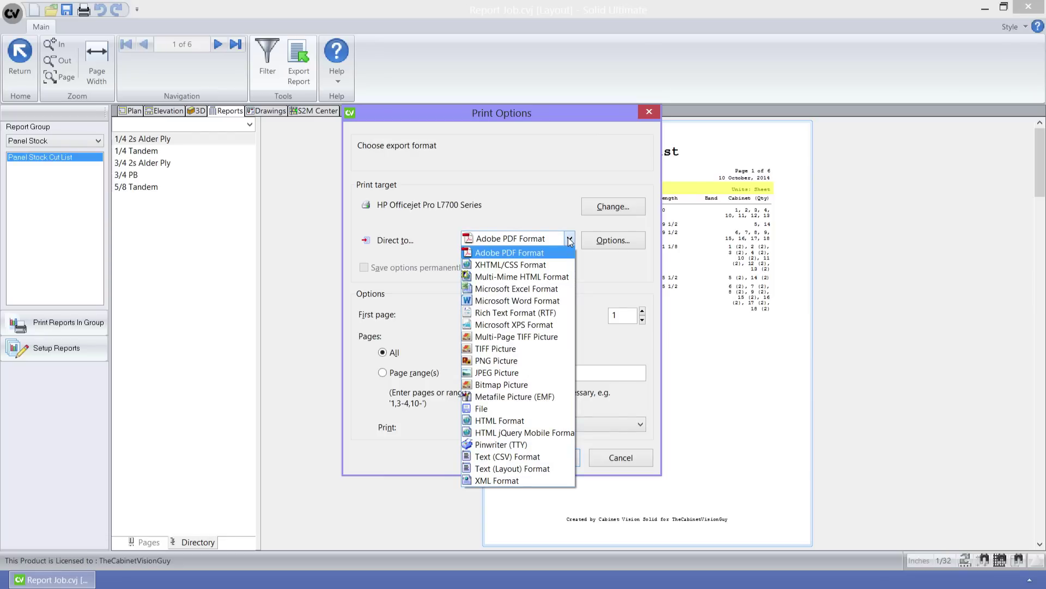
click(569, 241)
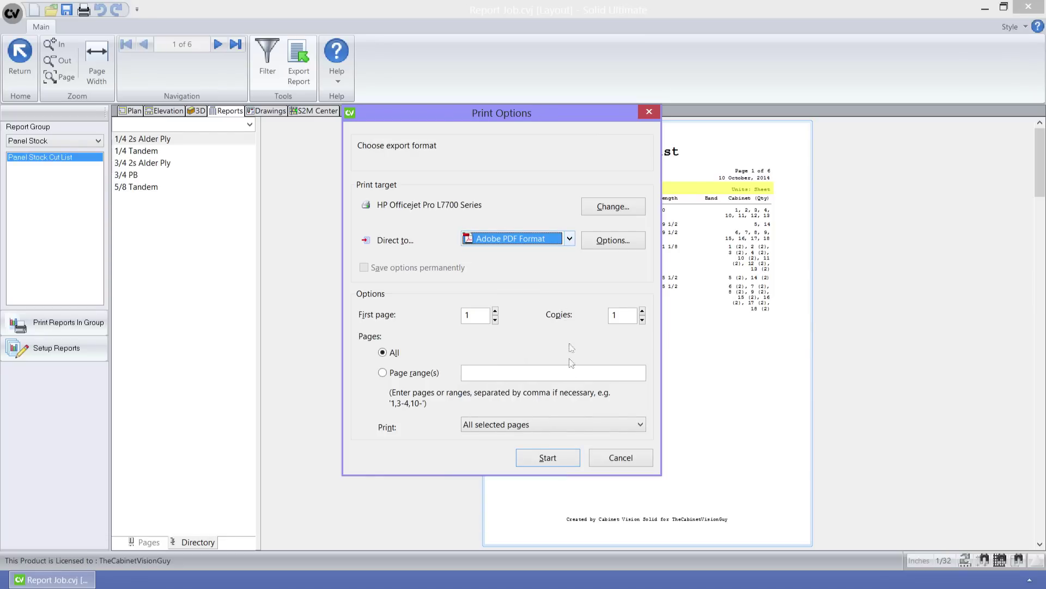
click(615, 457)
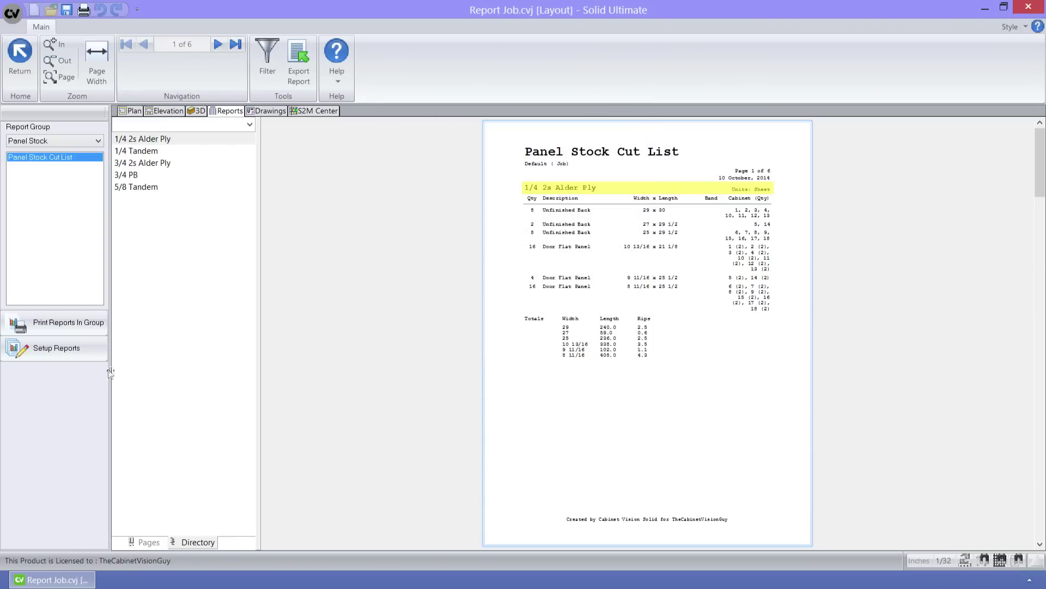
Open Setup Reports and select the Drawer Cut List CLDR10 report.
click(89, 351)
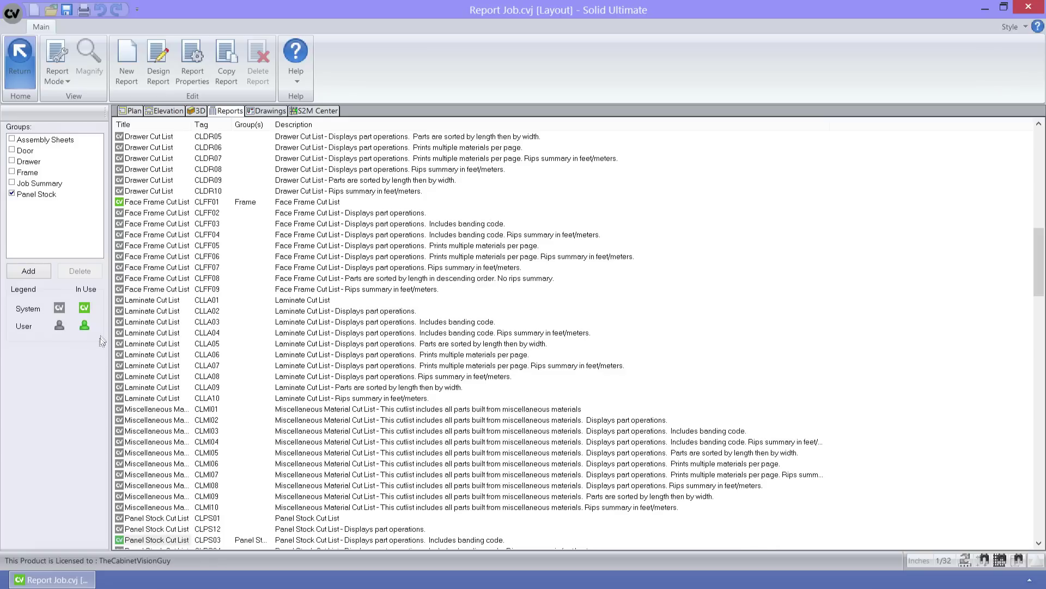
click(171, 192)
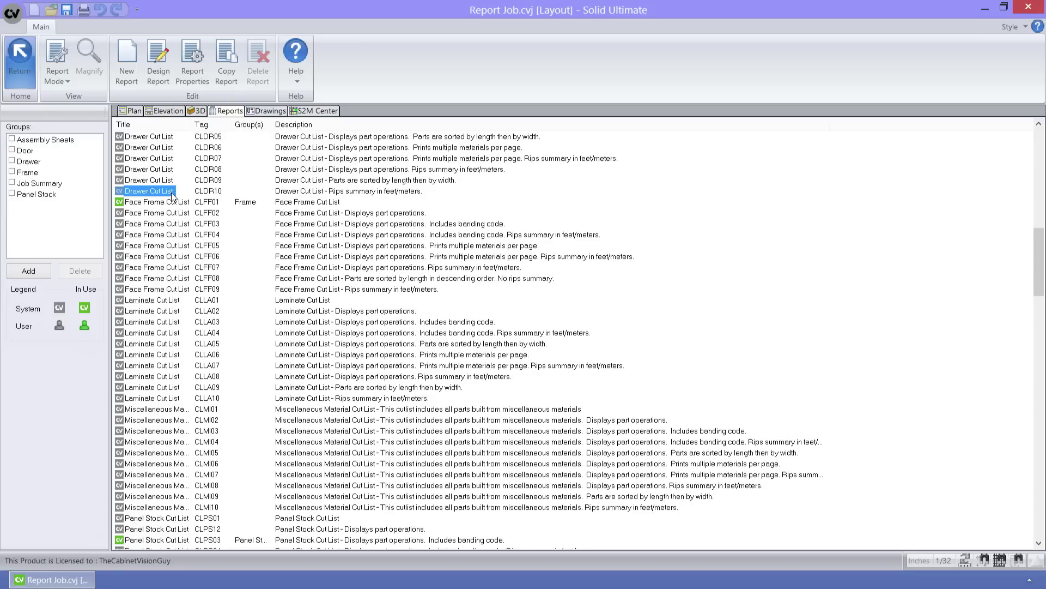
right_click(172, 194)
click(199, 245)
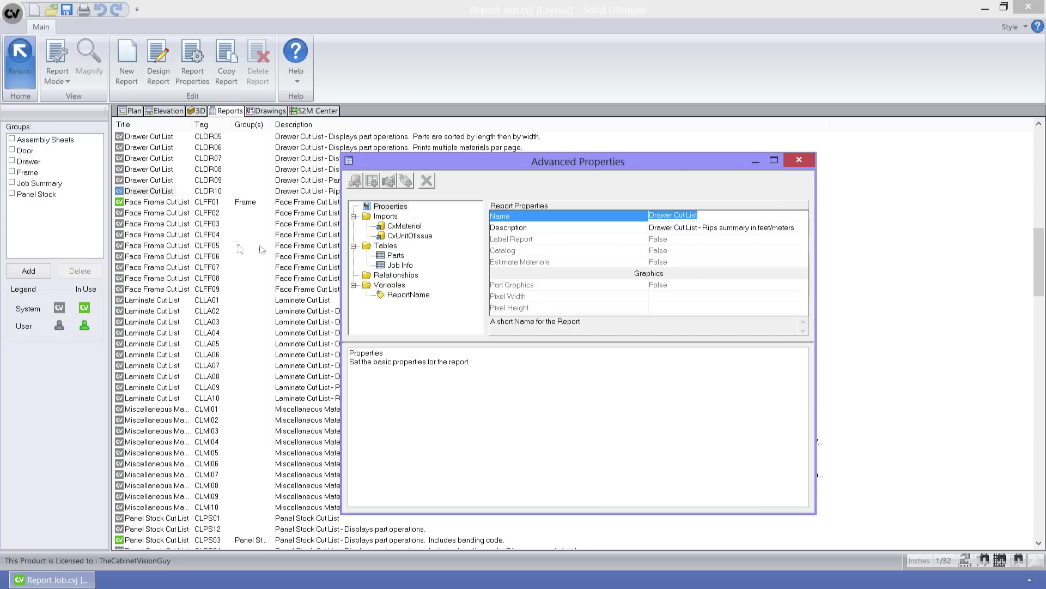
click(798, 160)
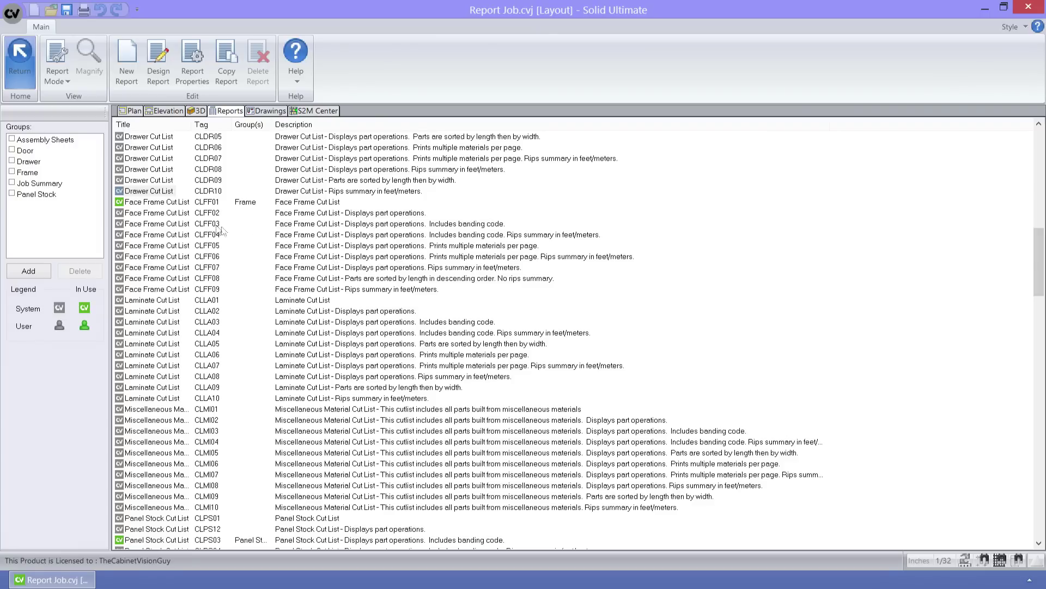
Copy Face Frame Cut List CLFF01 and title the copy 'My Face Frame Cut List'.
right_click(166, 203)
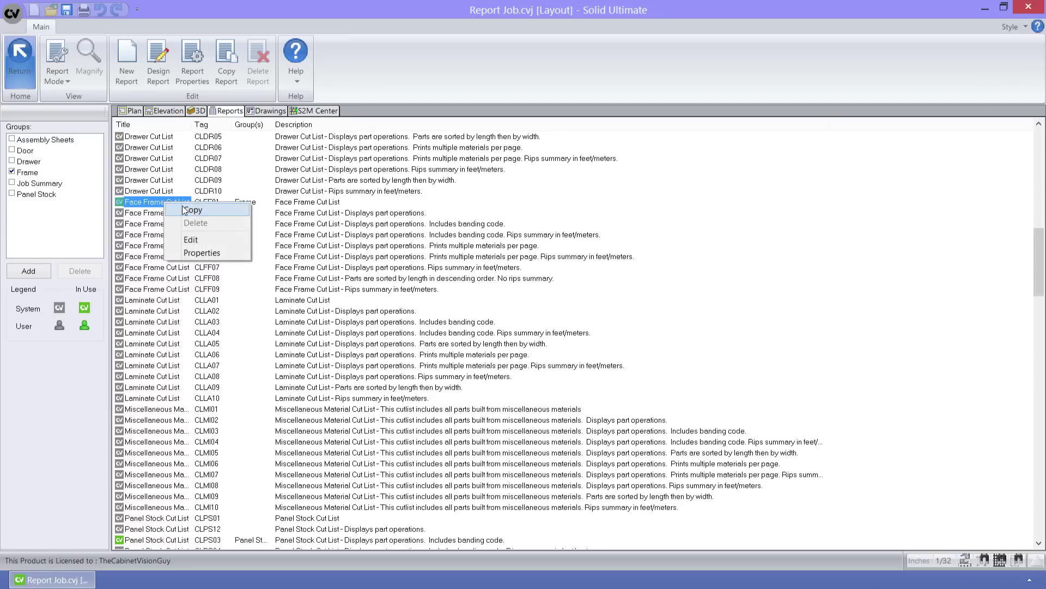
click(184, 210)
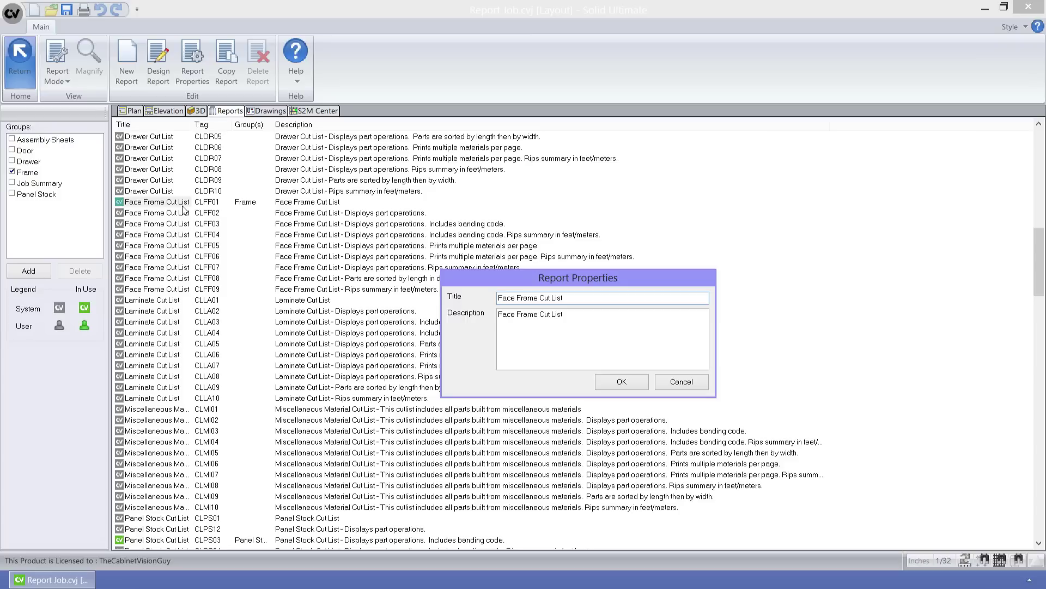
click(498, 298)
text(My)
click(627, 382)
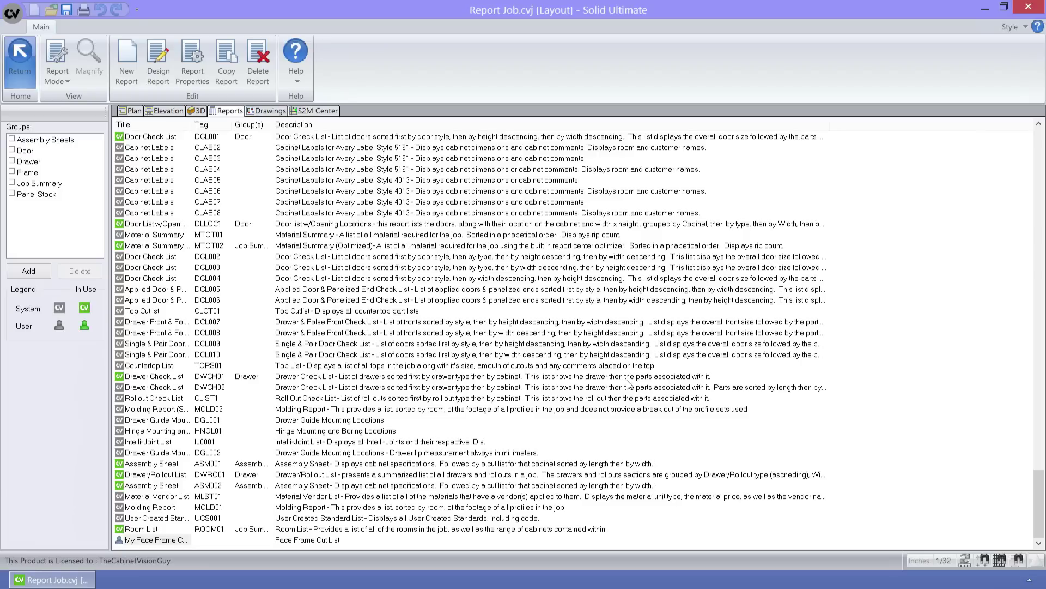
right_click(164, 541)
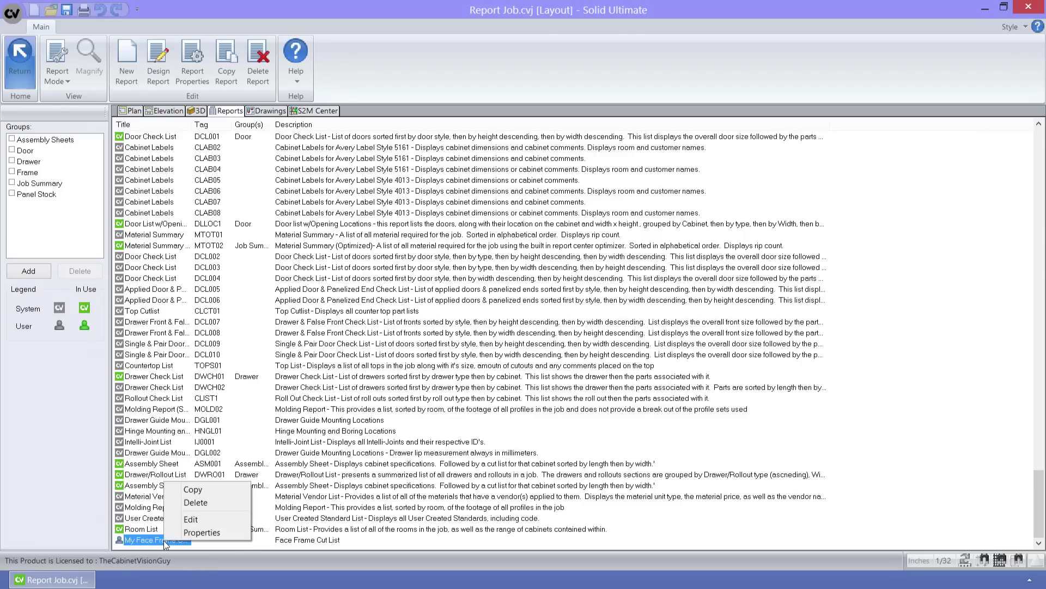
click(189, 518)
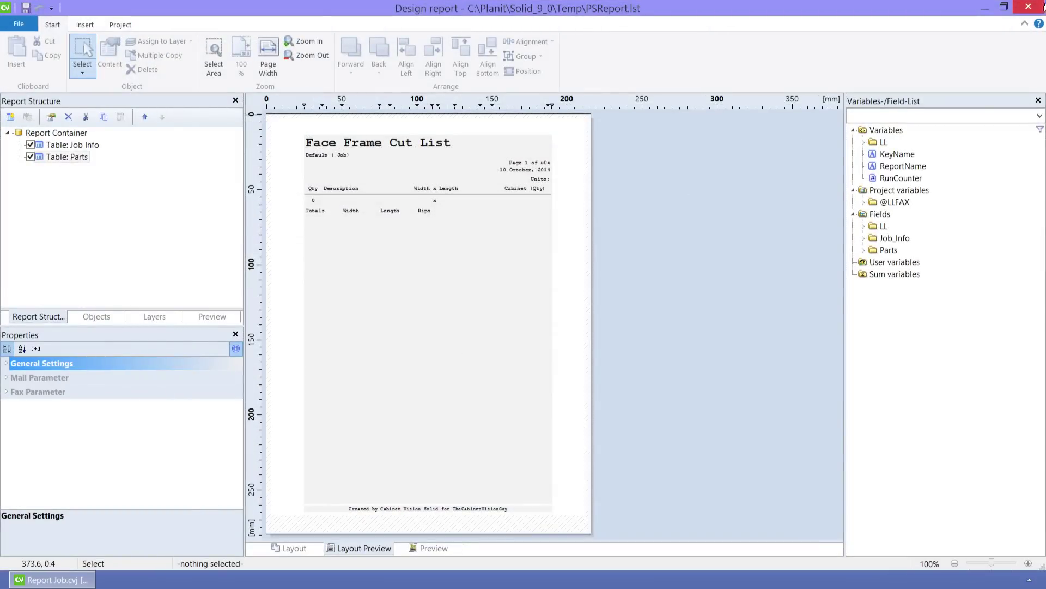
click(1042, 8)
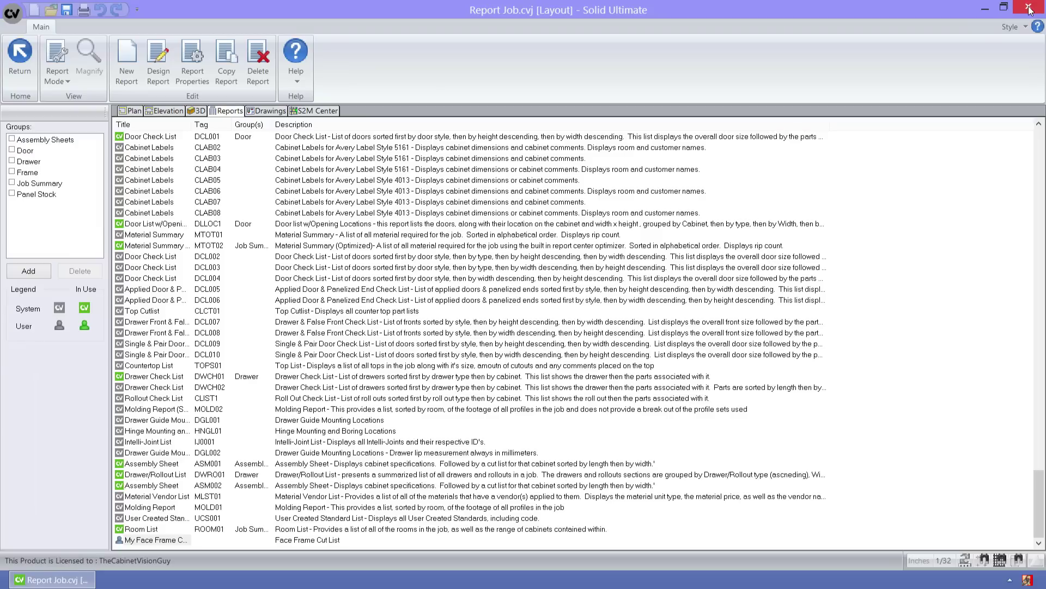
Close the Report Job window.
click(1028, 8)
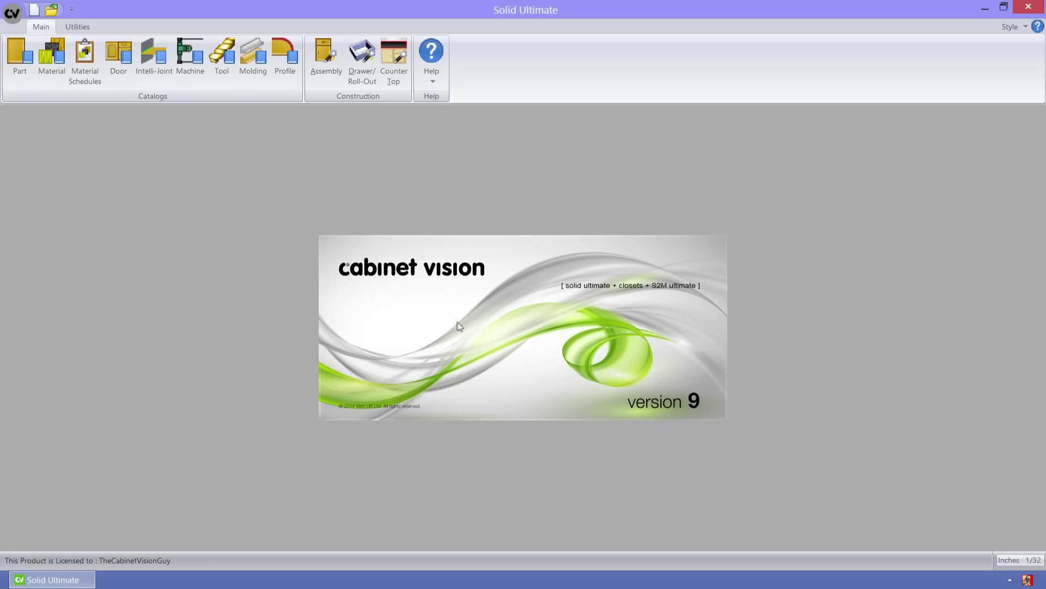
Build a Setup Package from Utilities and add the report My Face Frame Cut List.
click(86, 30)
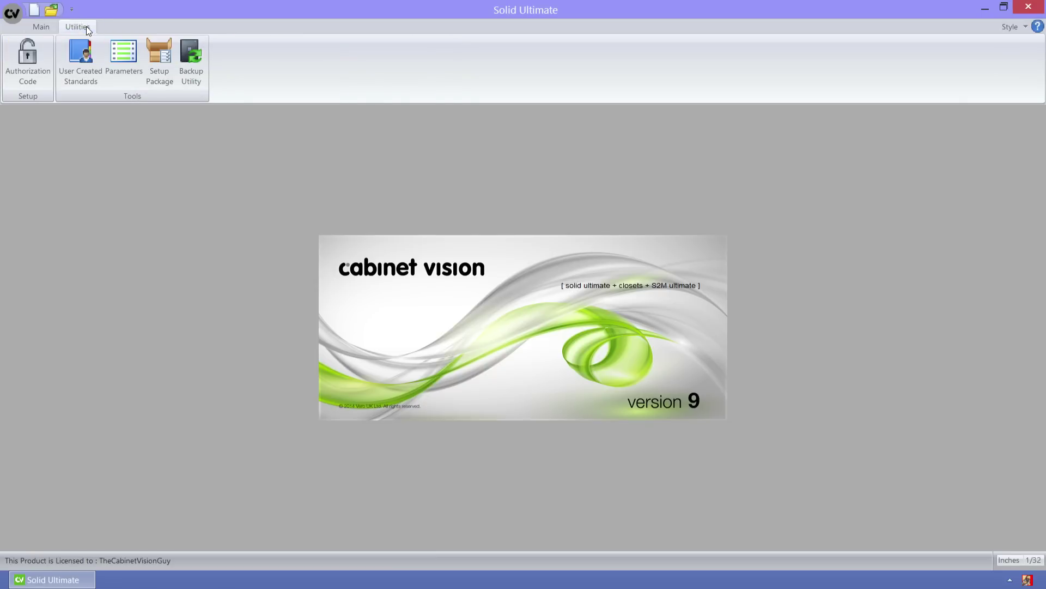
click(158, 57)
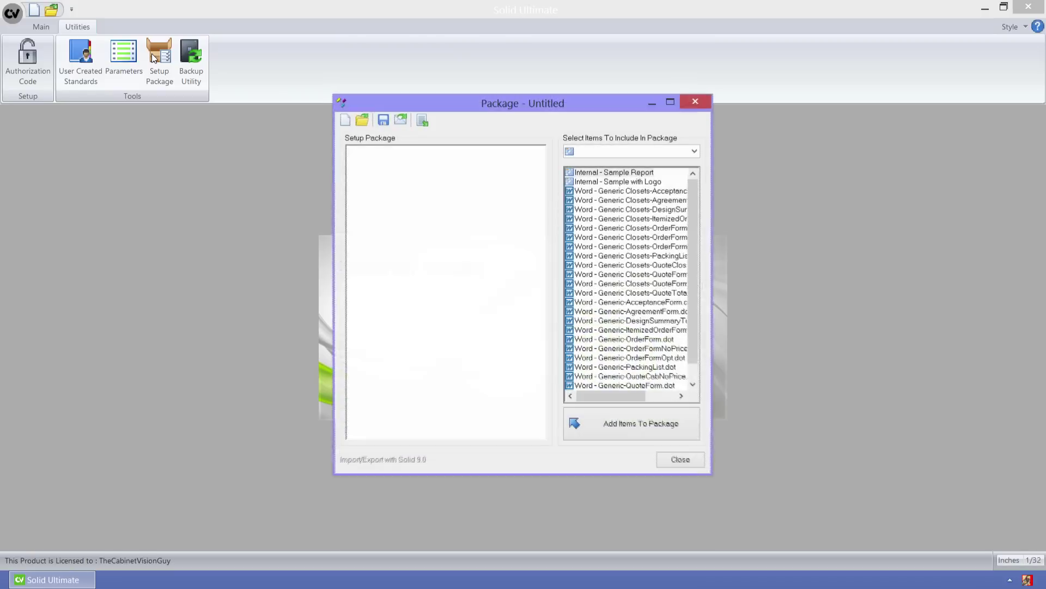
click(694, 152)
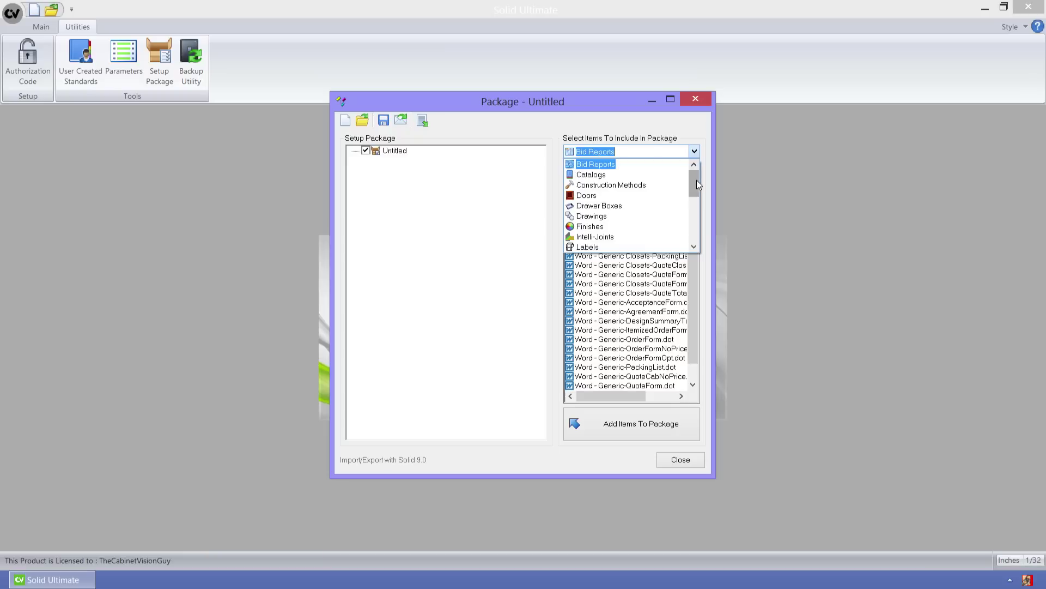
drag(697, 180, 693, 208)
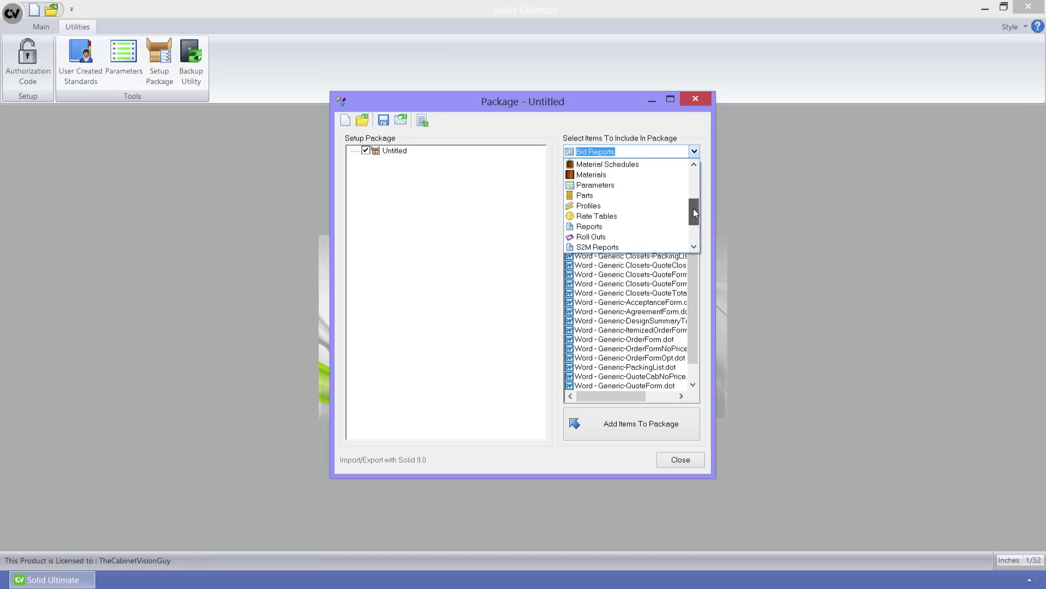
click(600, 226)
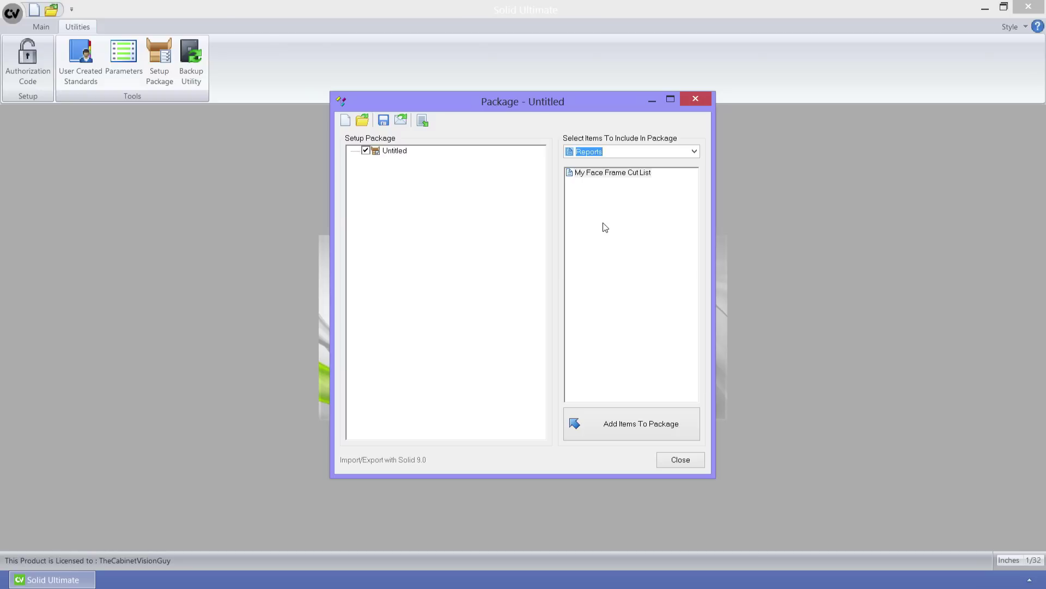
click(612, 175)
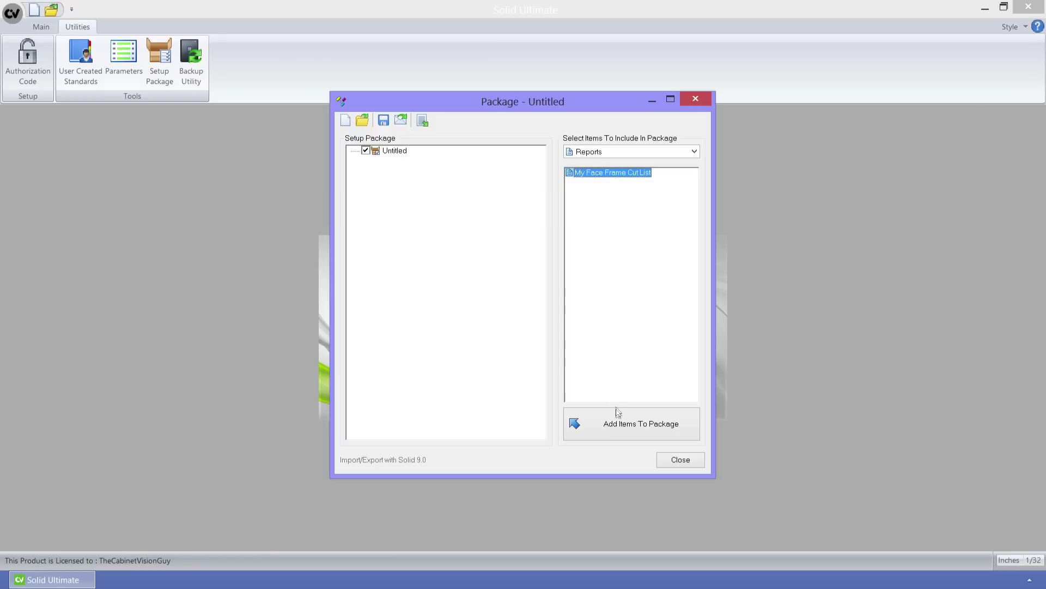
click(616, 424)
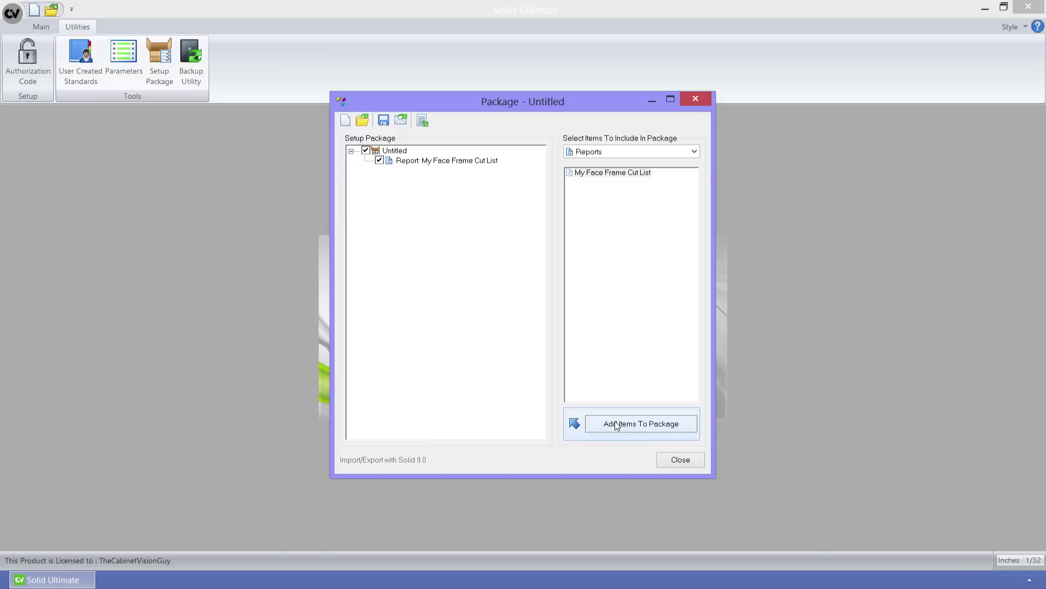